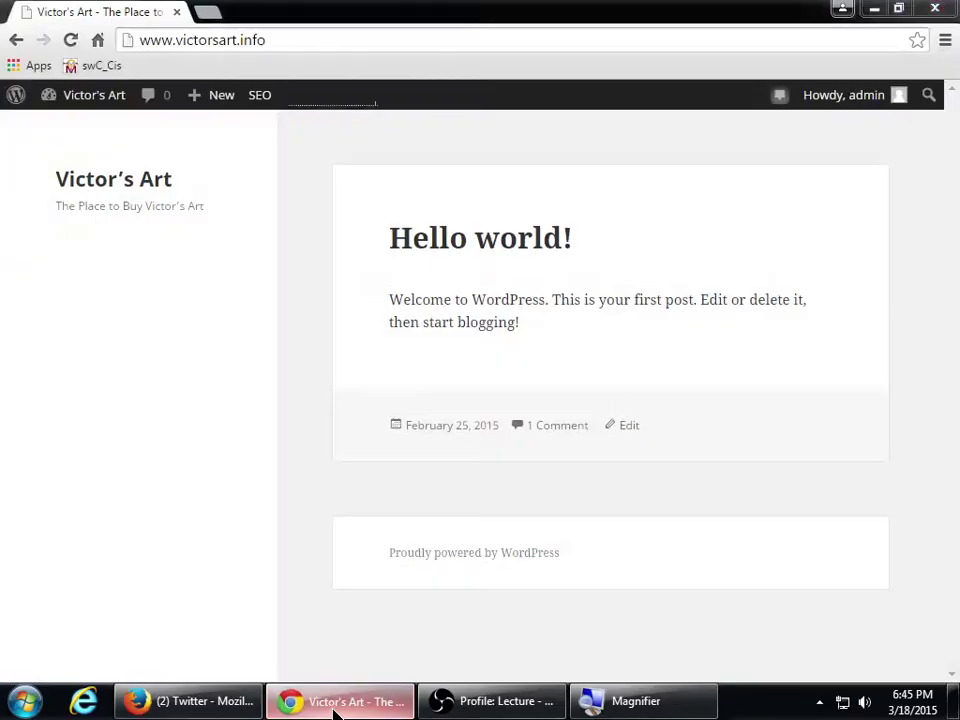
# Switch from the Chrome WordPress site to the Firefox window showing the Twitter home timeline.
pyautogui.click(190, 702)
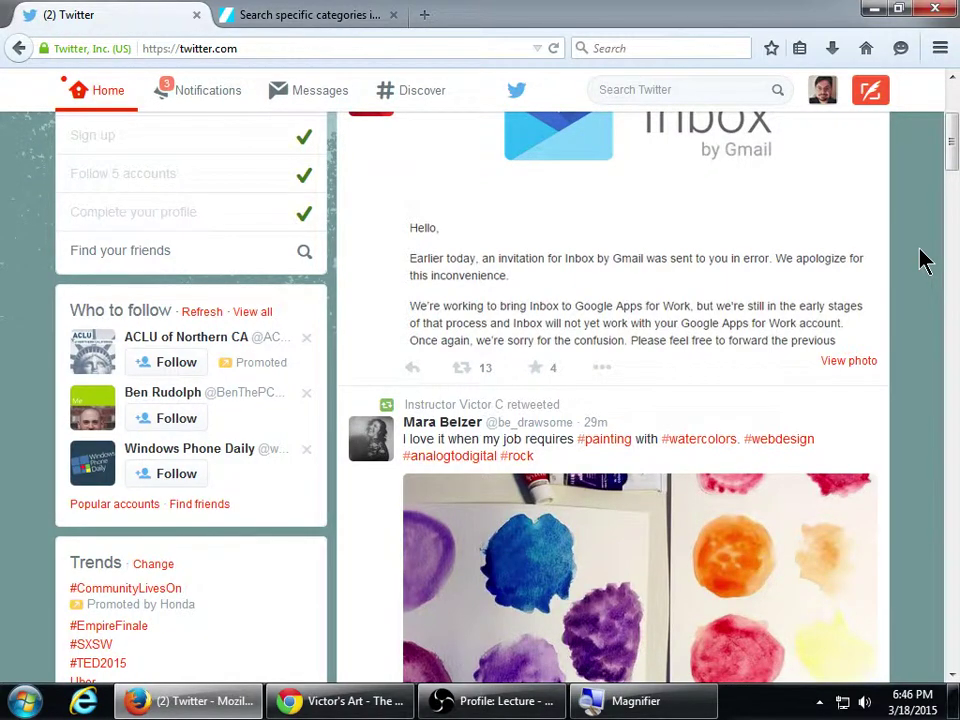
# Zoom in the screen with the Windows Magnifier on the Twitter page.
pyautogui.press('super+plus')
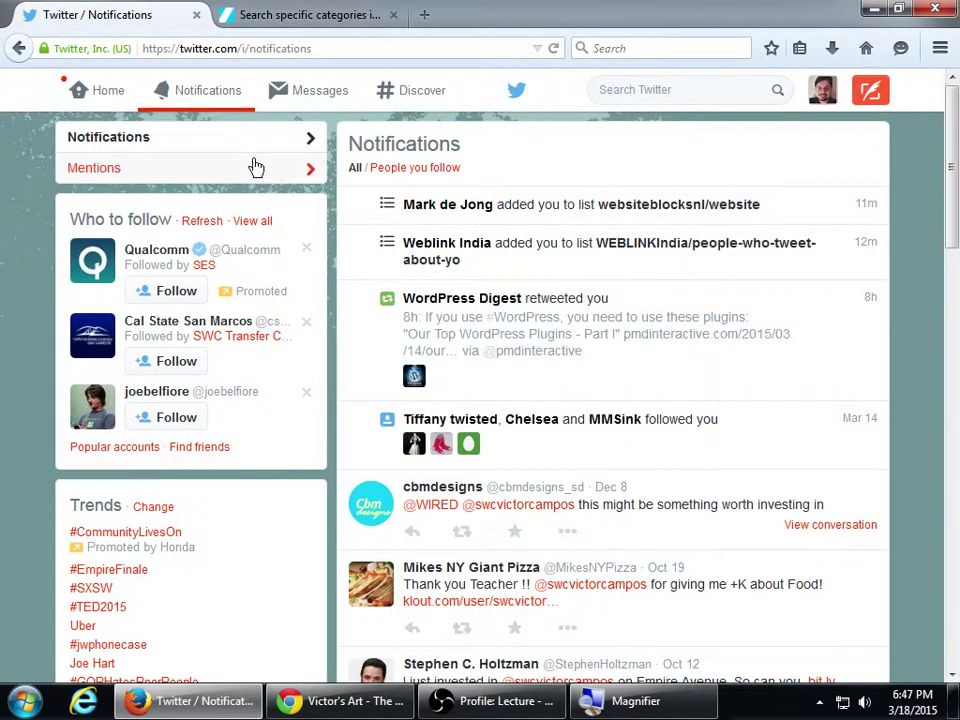
# Return to the home timeline and show recent searches for web design and pop art.
pyautogui.click(80, 92)
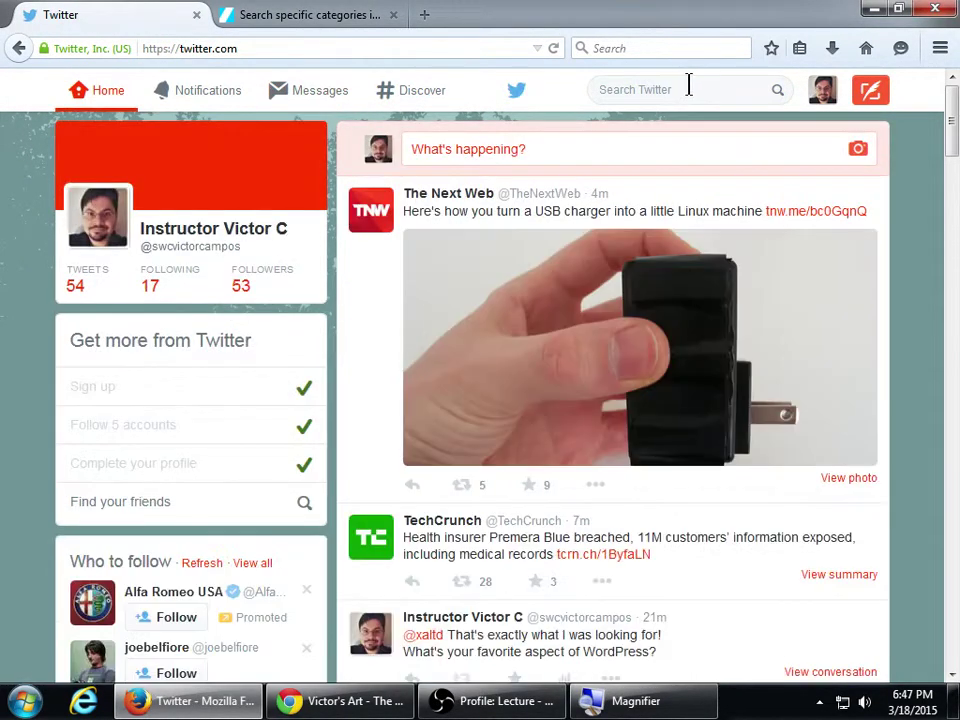
pyautogui.click(682, 92)
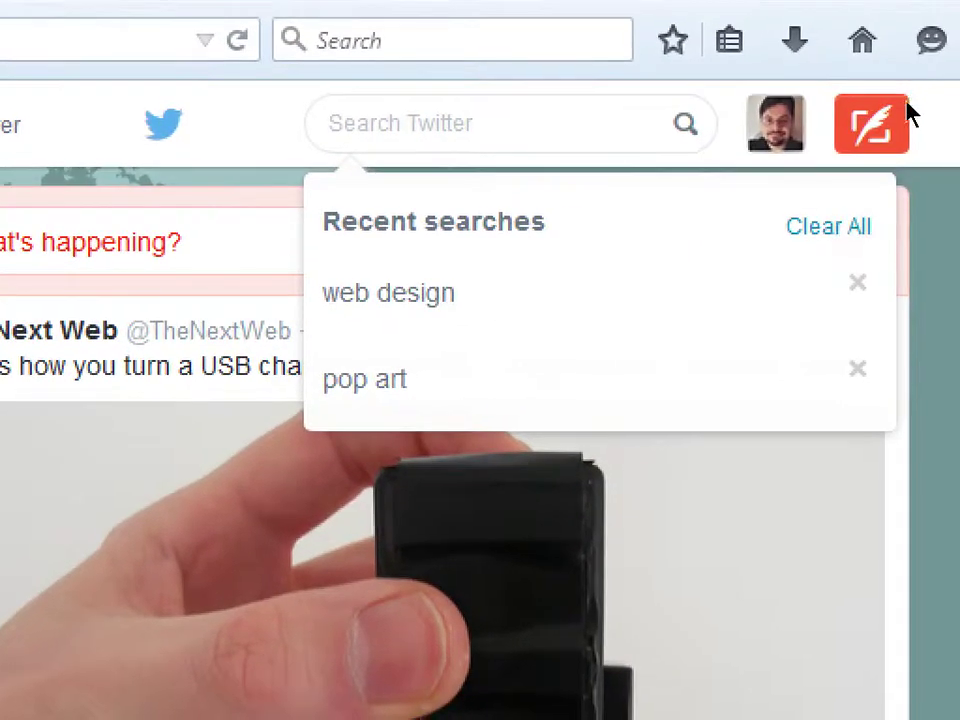
# Rerun the recent 'web design' search and scroll through its results.
pyautogui.press('Down')
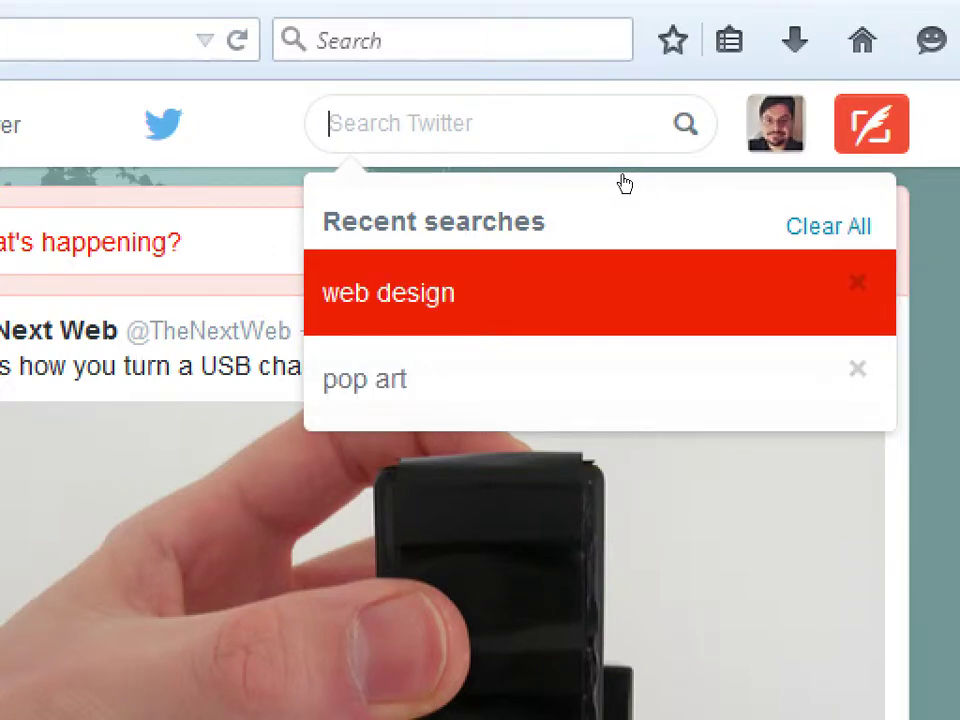
pyautogui.press('Return')
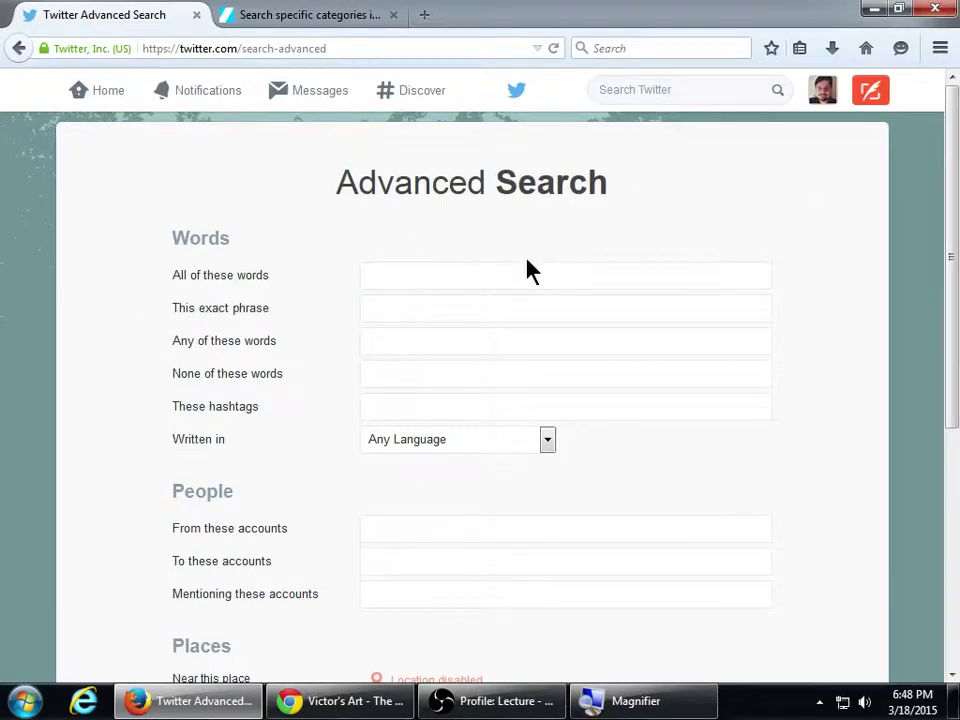
pyautogui.scroll(-5, 526, 270)
pyautogui.scroll(5, 526, 270)
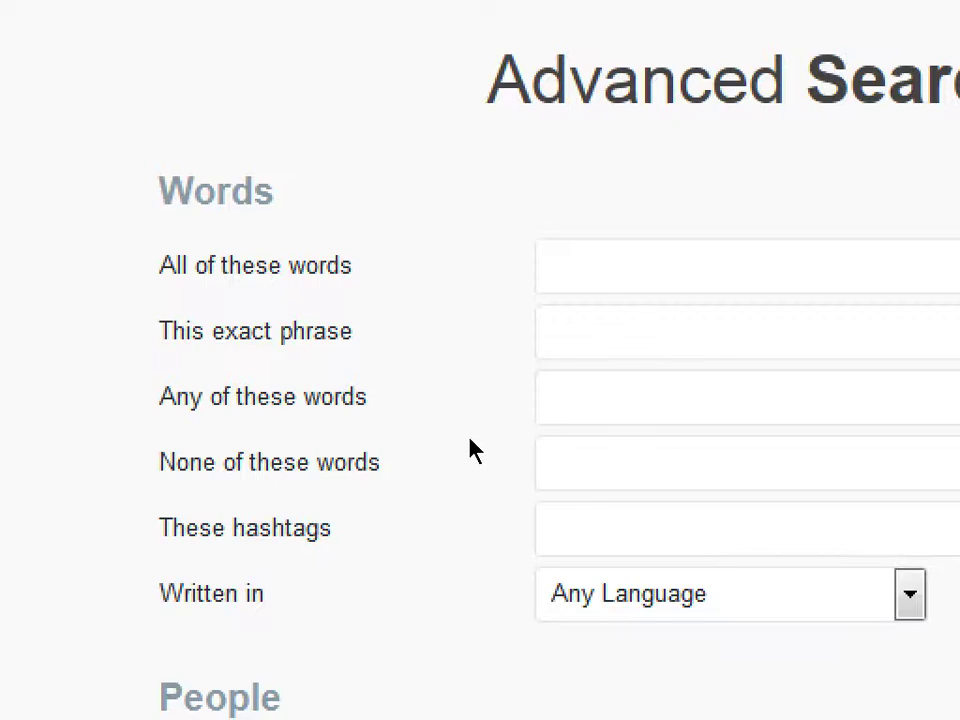
pyautogui.click(381, 287)
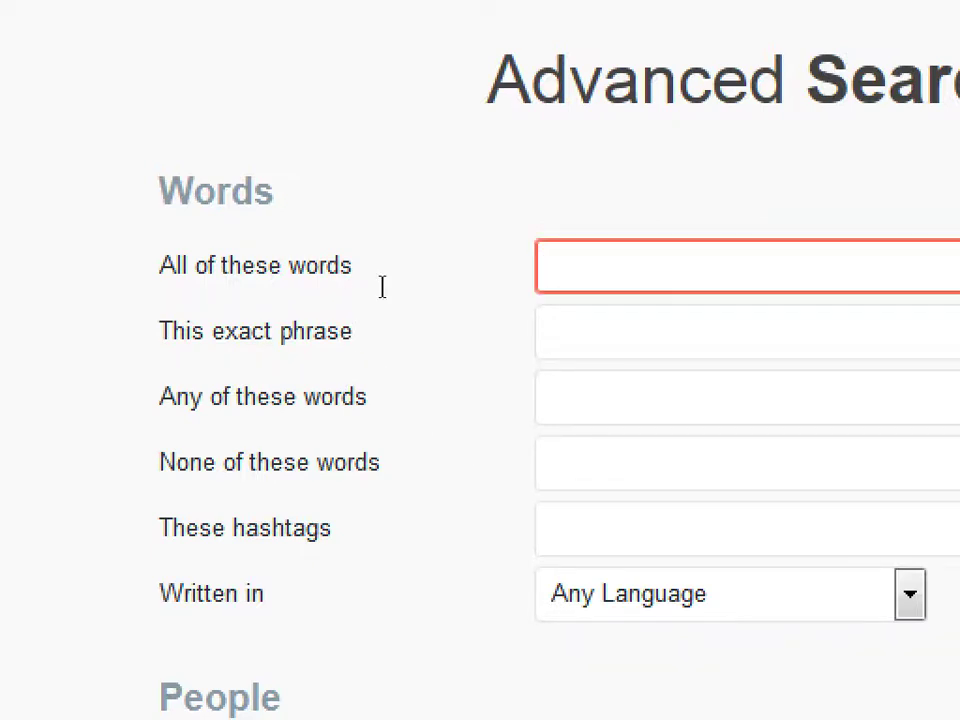
pyautogui.write('ew')
pyautogui.press('BackSpace')
pyautogui.press('BackSpace')
pyautogui.write('web')
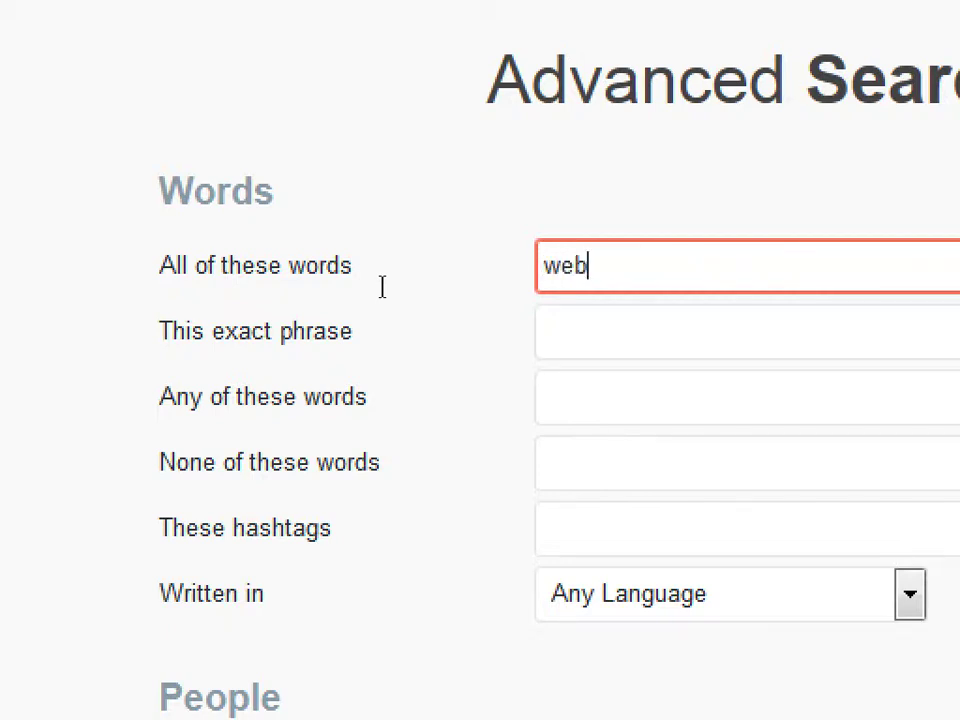
pyautogui.write(' design')
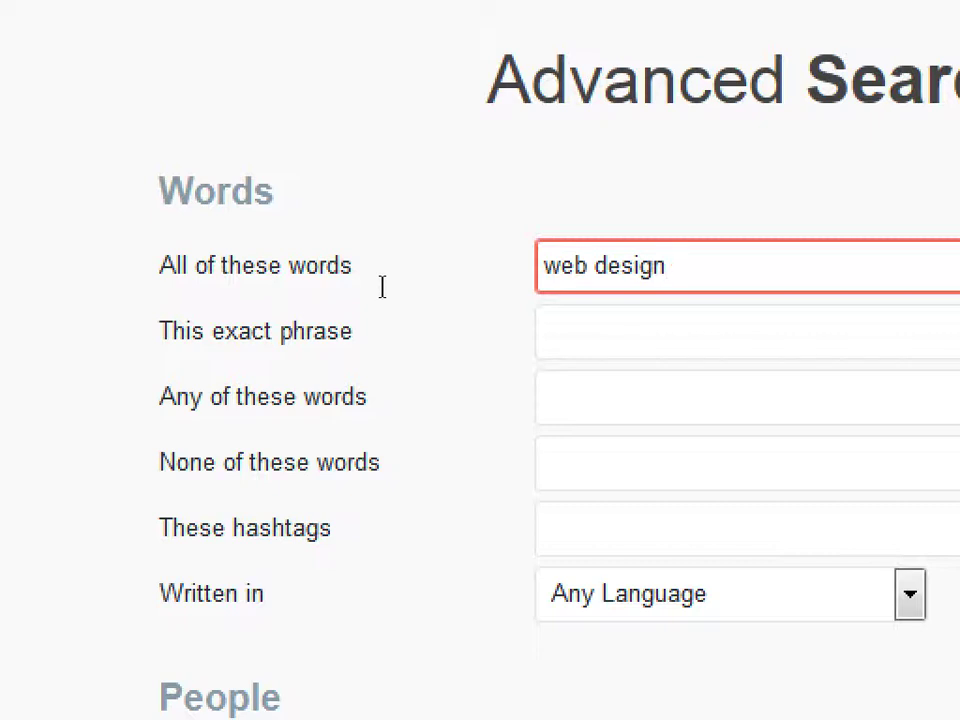
pyautogui.press('BackSpace')
pyautogui.press('BackSpace')
pyautogui.press('BackSpace')
pyautogui.press('BackSpace')
pyautogui.press('BackSpace')
pyautogui.press('BackSpace')
pyautogui.press('BackSpace')
pyautogui.press('BackSpace')
pyautogui.press('BackSpace')
pyautogui.press('BackSpace')
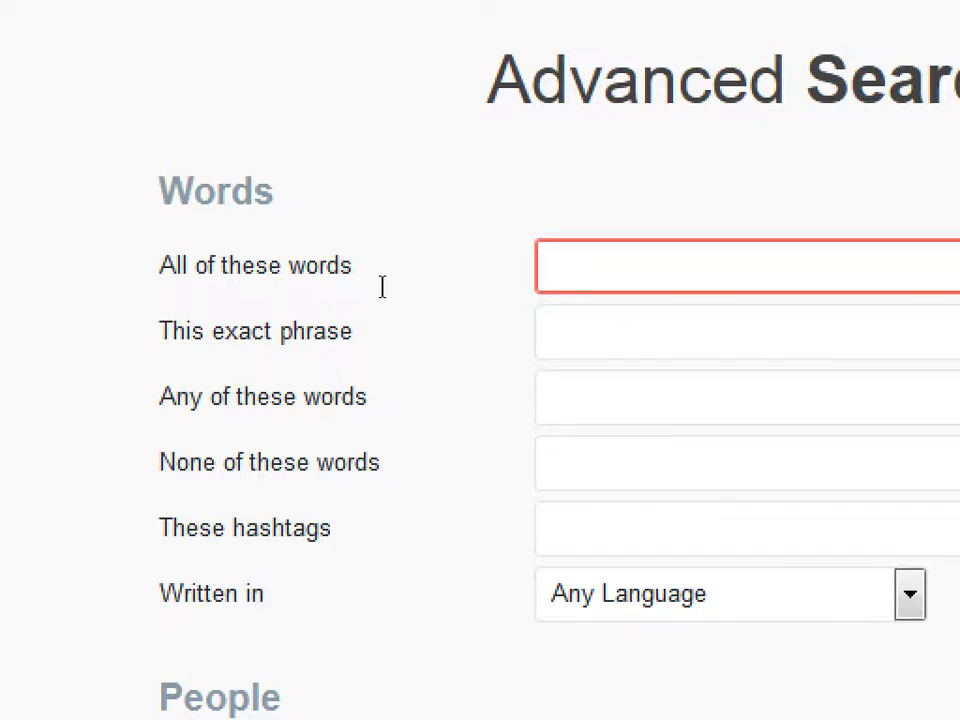
pyautogui.press('Tab')
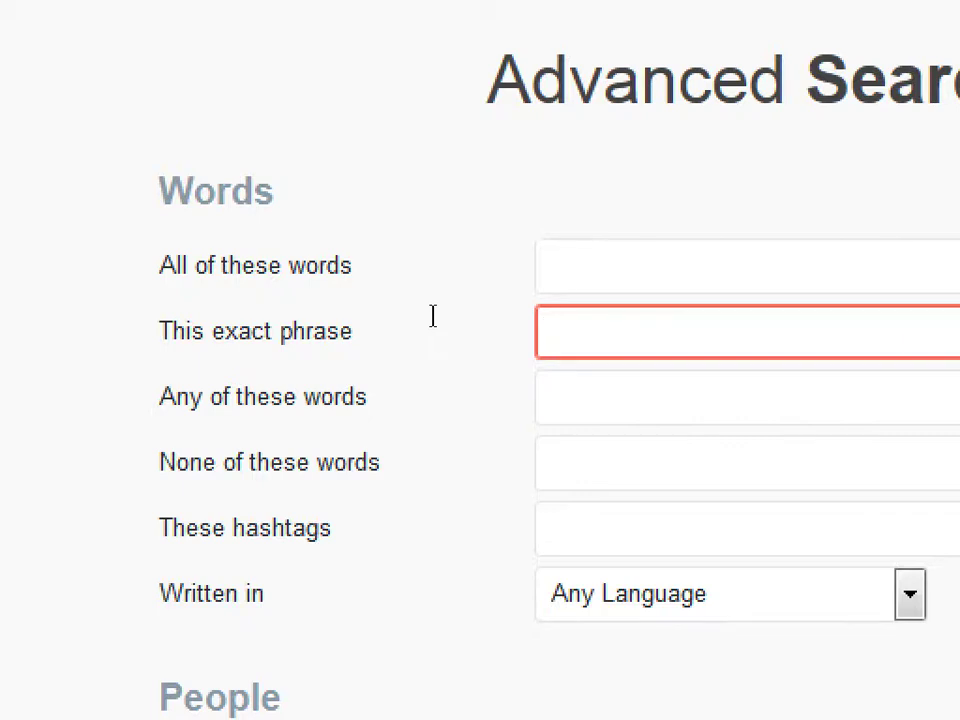
pyautogui.write('web dees')
pyautogui.press('BackSpace')
pyautogui.press('BackSpace')
pyautogui.write('sign')
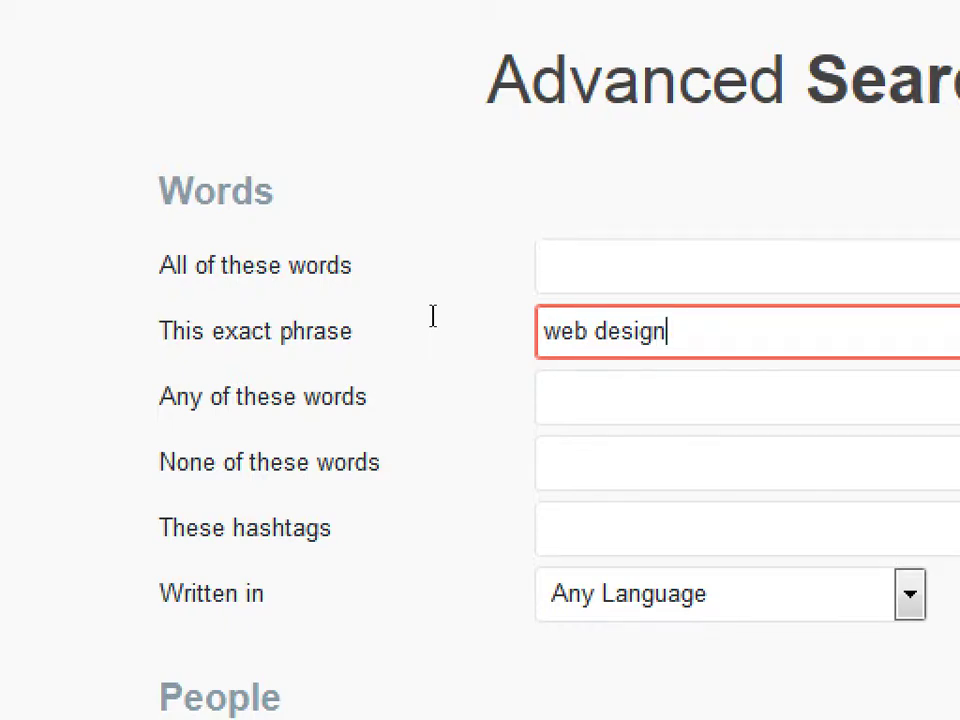
pyautogui.press('BackSpace')
pyautogui.press('BackSpace')
pyautogui.press('BackSpace')
pyautogui.press('BackSpace')
pyautogui.press('BackSpace')
pyautogui.press('BackSpace')
pyautogui.press('BackSpace')
pyautogui.press('BackSpace')
pyautogui.press('BackSpace')
pyautogui.press('BackSpace')
pyautogui.press('Tab')
pyautogui.write('web design')
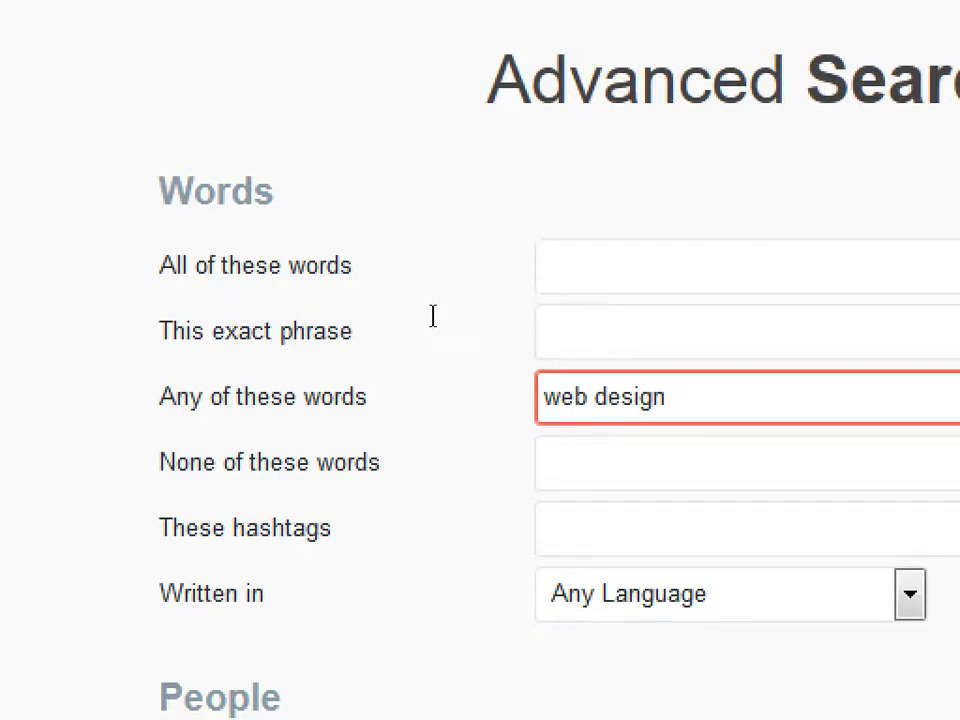
pyautogui.press('BackSpace')
pyautogui.press('BackSpace')
pyautogui.press('BackSpace')
pyautogui.press('BackSpace')
pyautogui.press('BackSpace')
pyautogui.press('BackSpace')
pyautogui.press('BackSpace')
pyautogui.press('BackSpace')
pyautogui.press('BackSpace')
pyautogui.press('BackSpace')
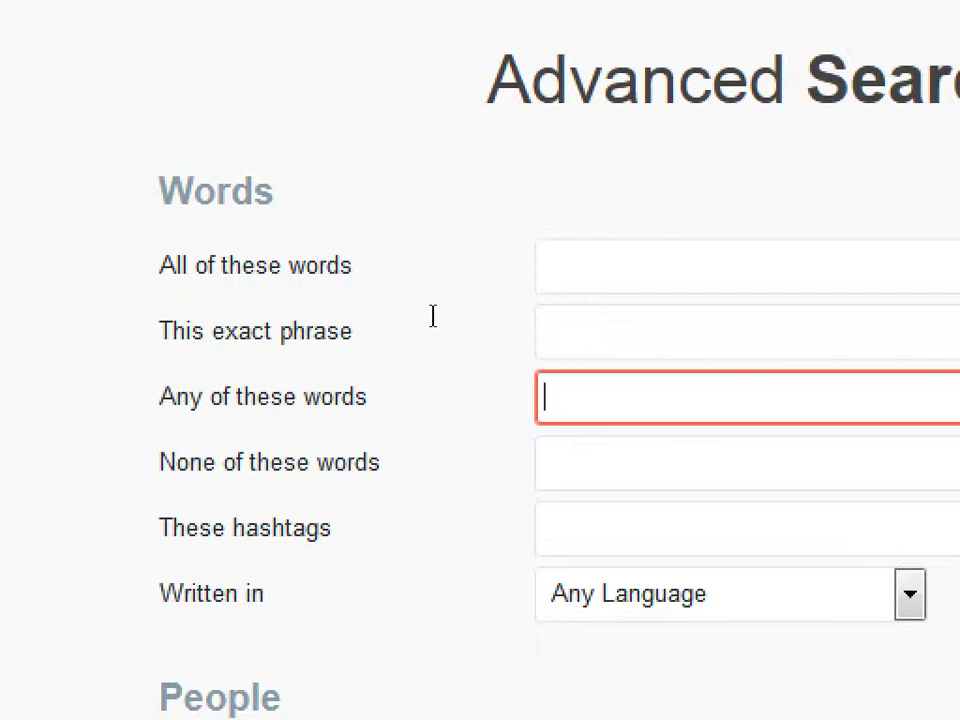
pyautogui.write('web design')
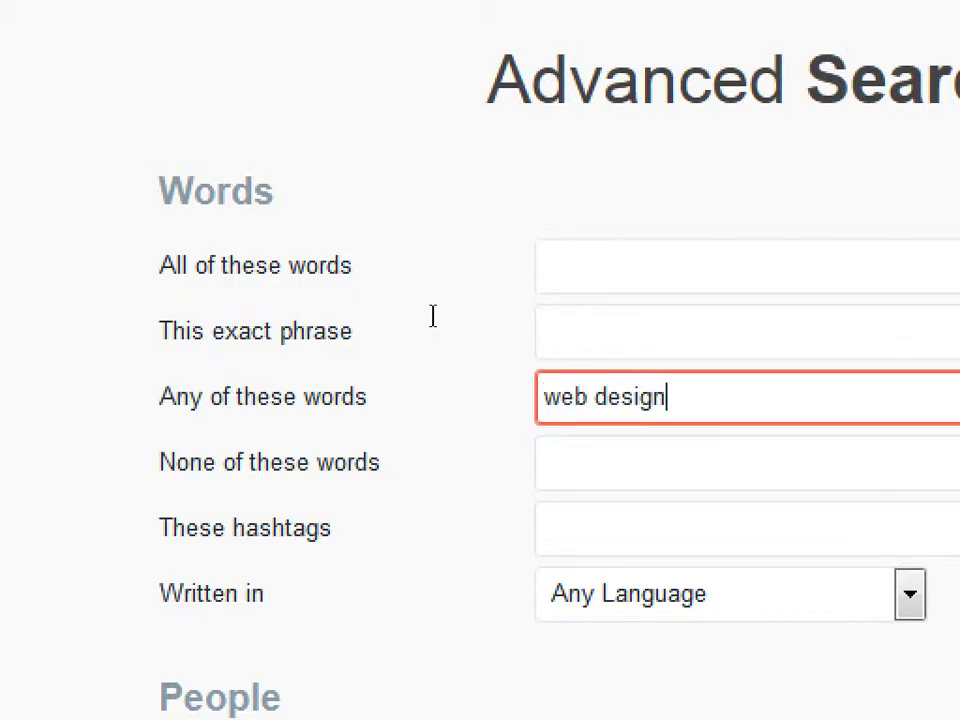
pyautogui.press('Tab')
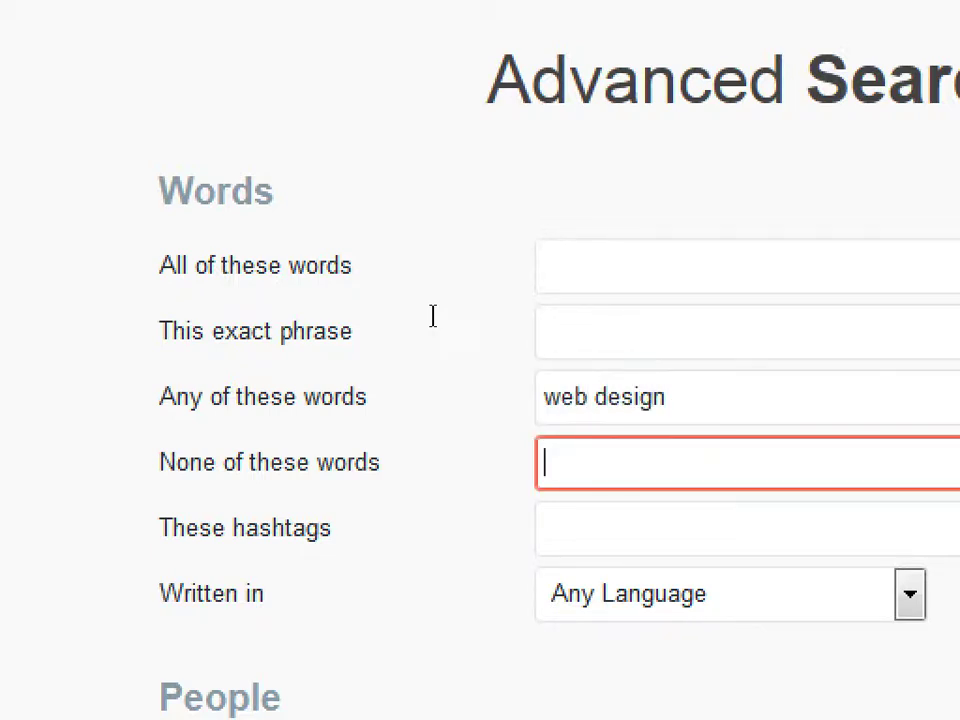
pyautogui.write('spiders')
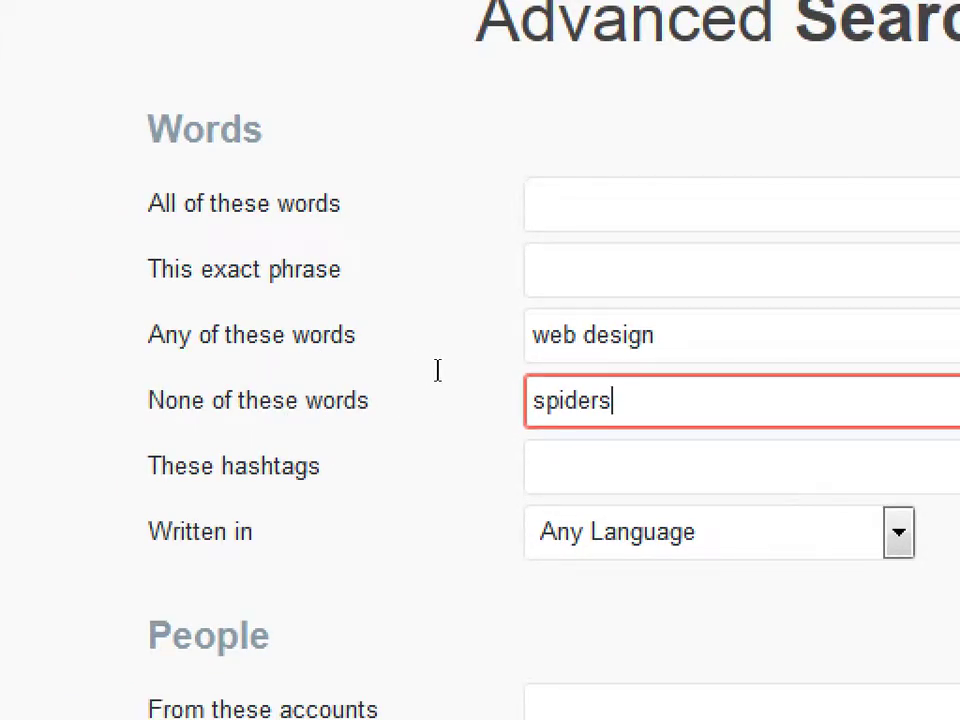
pyautogui.press('BackSpace')
pyautogui.press('BackSpace')
pyautogui.press('BackSpace')
pyautogui.press('BackSpace')
pyautogui.press('BackSpace')
pyautogui.press('BackSpace')
pyautogui.press('BackSpace')
pyautogui.hotkey('shift', 'Tab')
pyautogui.press('BackSpace')
pyautogui.press('BackSpace')
pyautogui.press('BackSpace')
pyautogui.press('BackSpace')
pyautogui.press('BackSpace')
pyautogui.press('BackSpace')
pyautogui.press('BackSpace')
pyautogui.press('BackSpace')
pyautogui.press('BackSpace')
pyautogui.press('BackSpace')
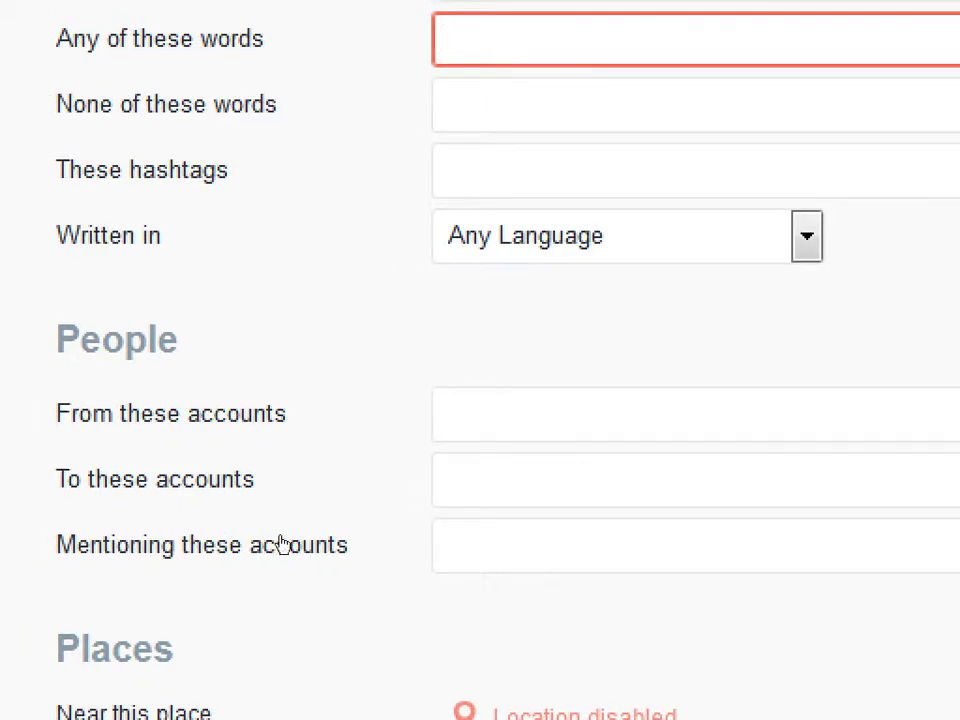
# Enter the account handle in From these accounts and open Home in a new tab.
pyautogui.press('Tab')
pyautogui.press('Tab')
pyautogui.press('Tab')
pyautogui.press('Tab')
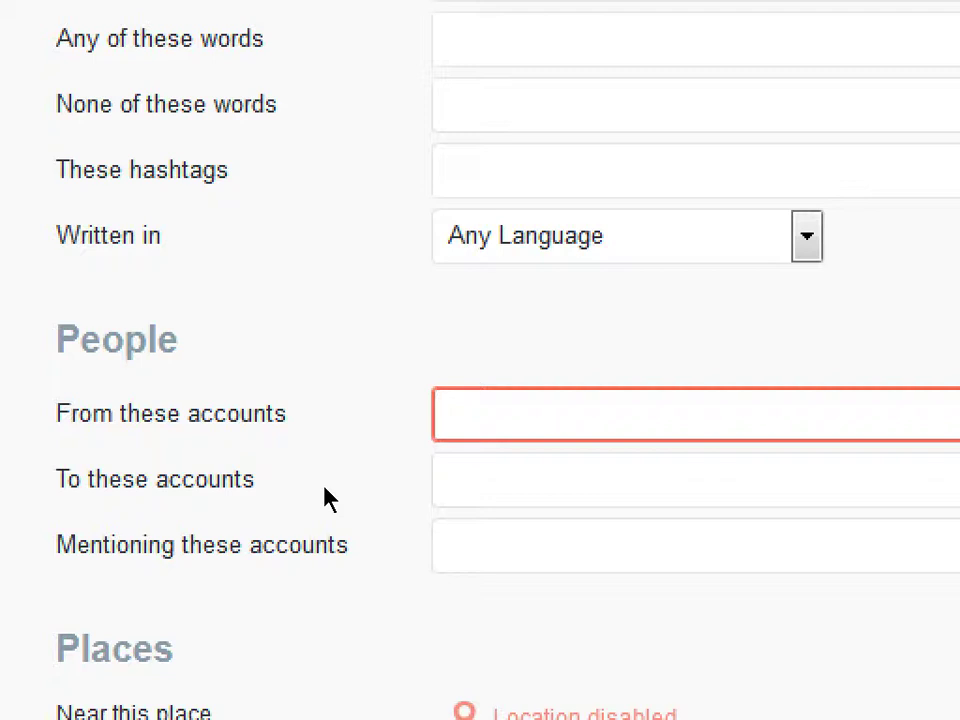
pyautogui.write('swc_news')
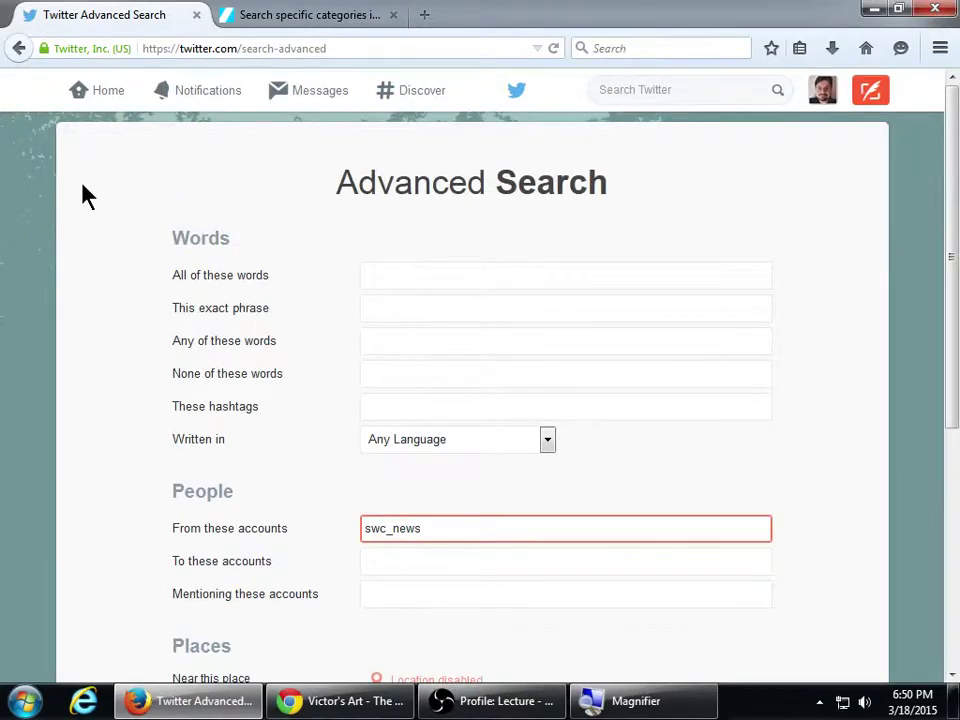
pyautogui.click(98, 104)
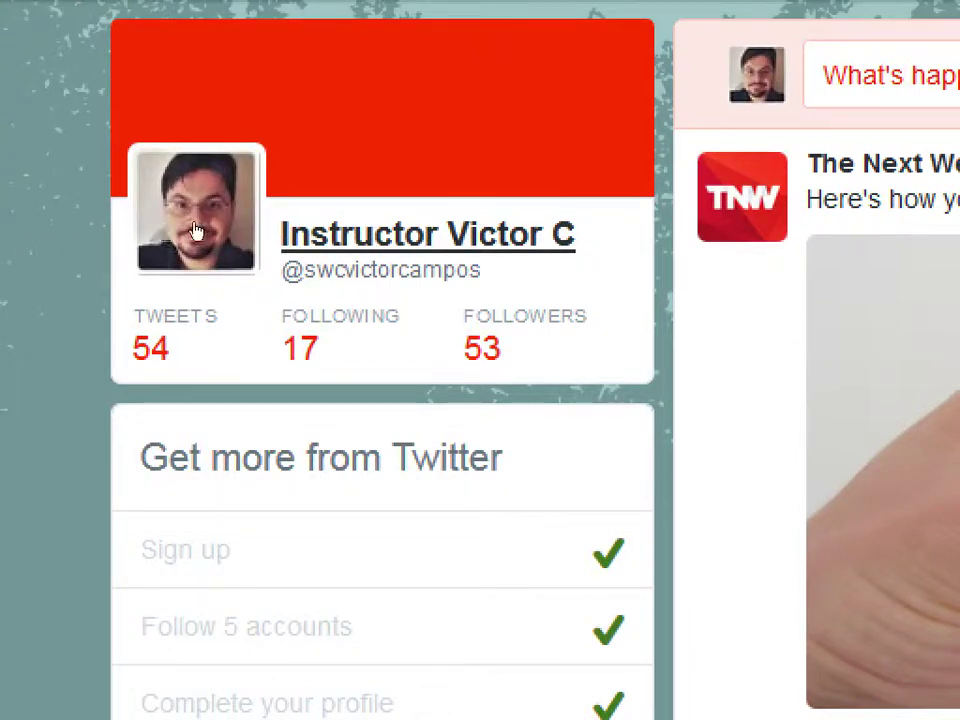
# Highlight the profile card's name and handle repeatedly, ending with the whole display name selected.
pyautogui.moveTo(248, 258)
pyautogui.mouseDown()
pyautogui.moveTo(148, 255)
pyautogui.moveTo(262, 258)
pyautogui.mouseUp()
pyautogui.click(258, 258)
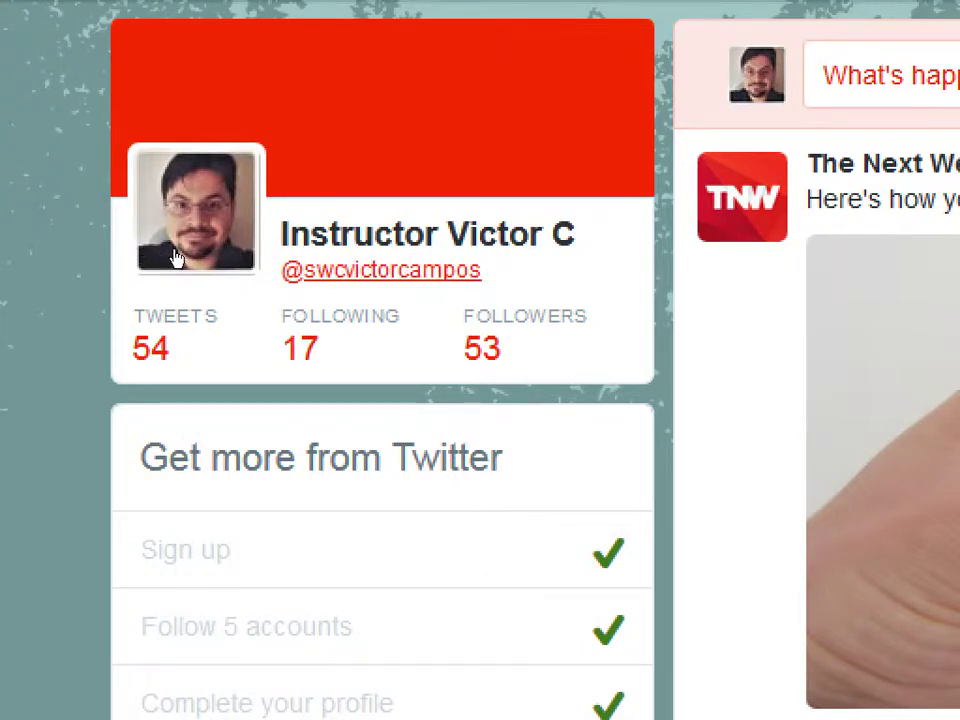
pyautogui.moveTo(256, 260); pyautogui.dragTo(143, 235)
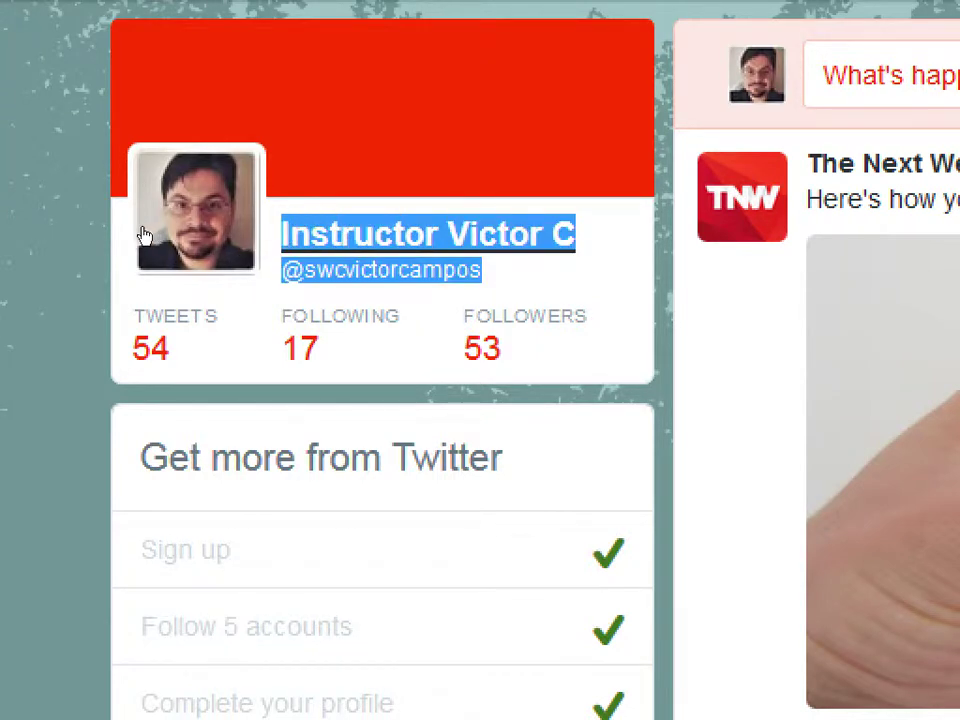
pyautogui.click(278, 268)
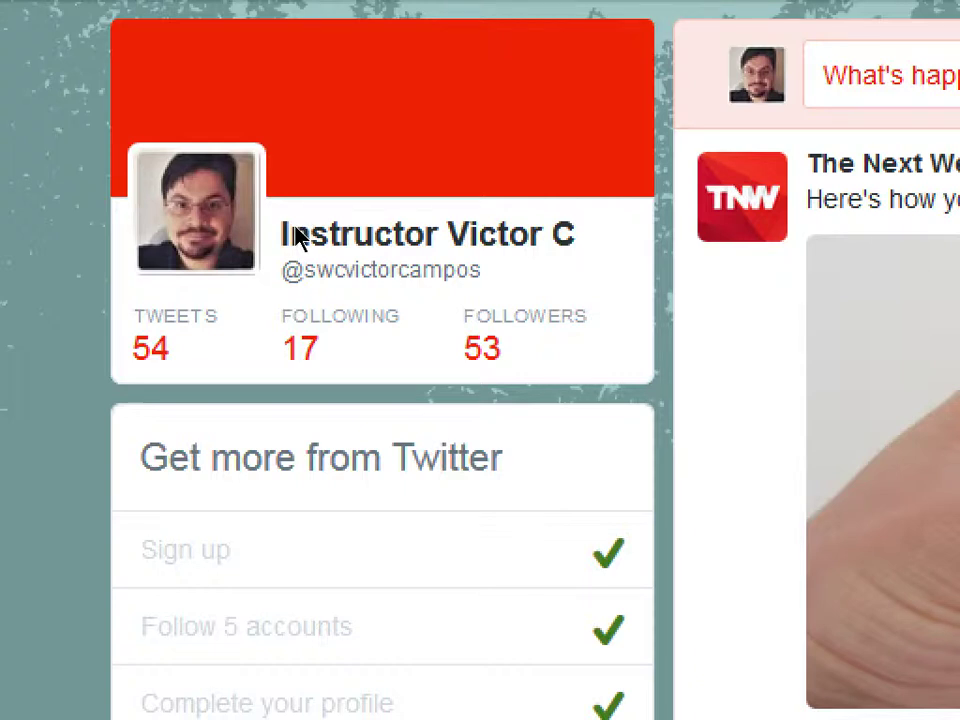
pyautogui.moveTo(300, 237); pyautogui.dragTo(143, 238)
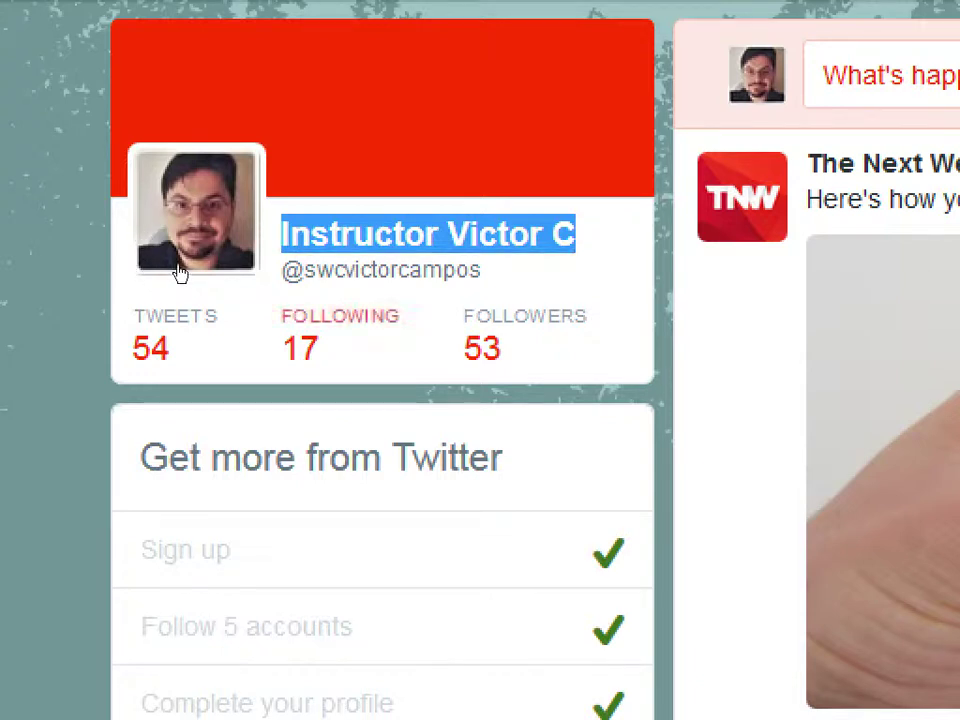
pyautogui.click(266, 258)
pyautogui.moveTo(259, 258); pyautogui.dragTo(147, 259)
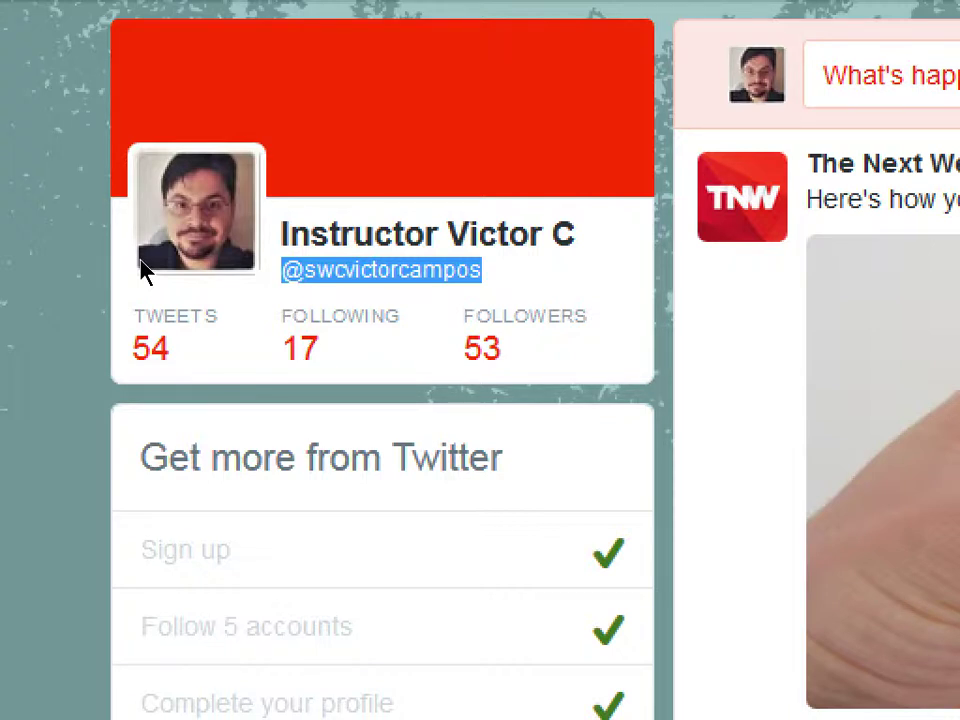
pyautogui.tripleClick(311, 240)
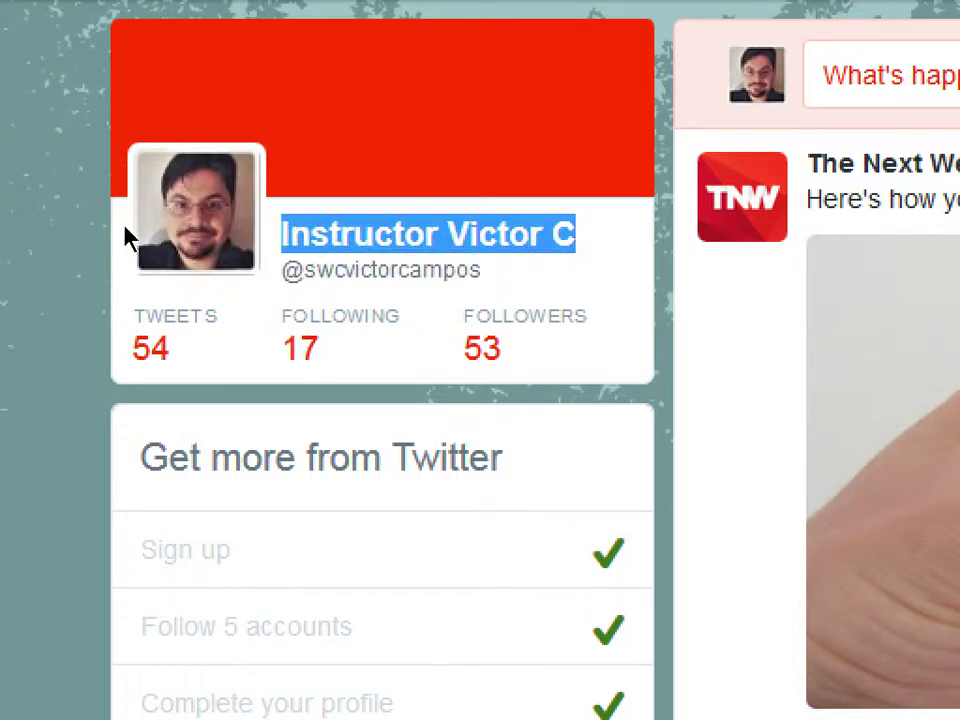